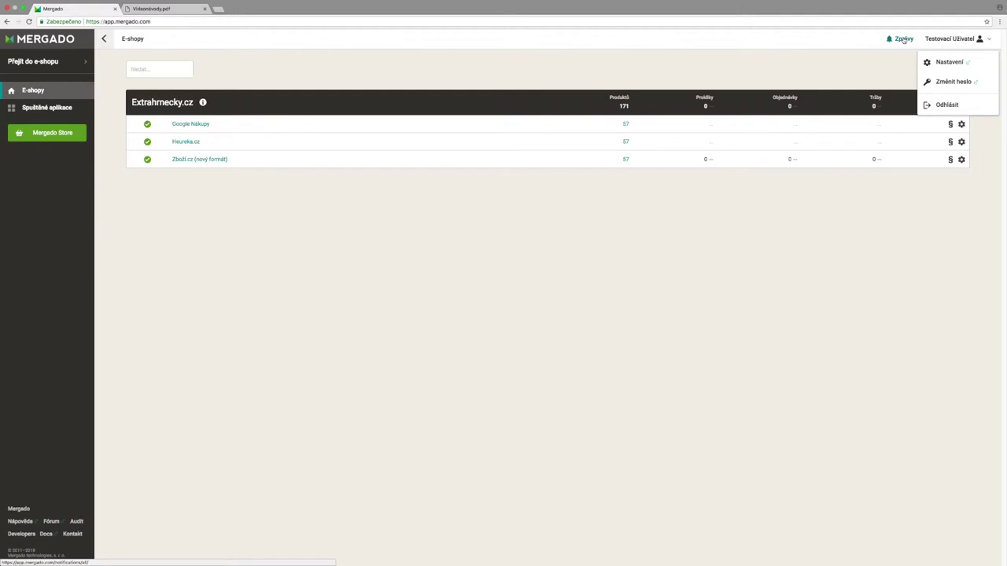
Check the recent messages and review the current month's invoice for the Extrahrnecky.cz e-shop, including its tariff.
click(904, 40)
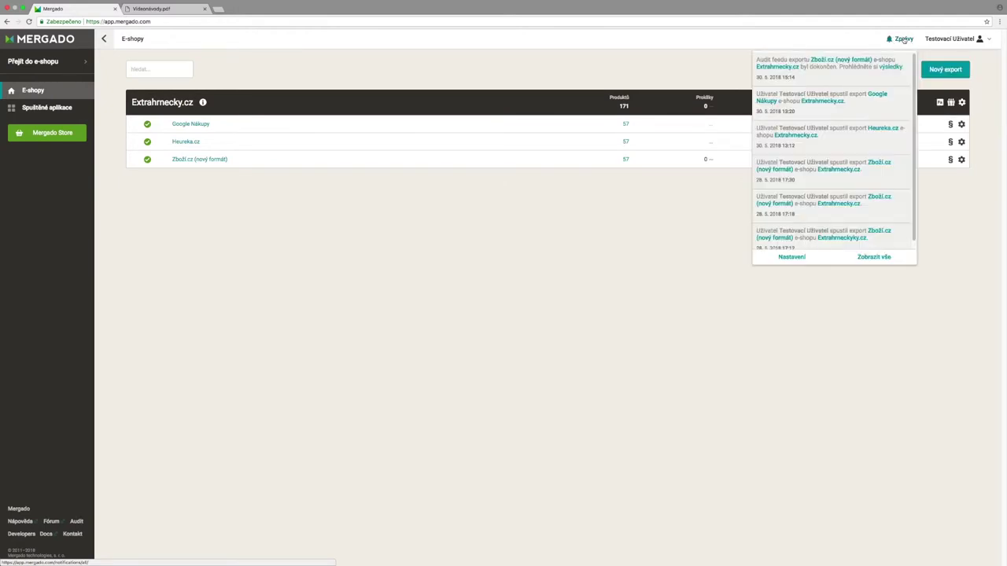
click(856, 38)
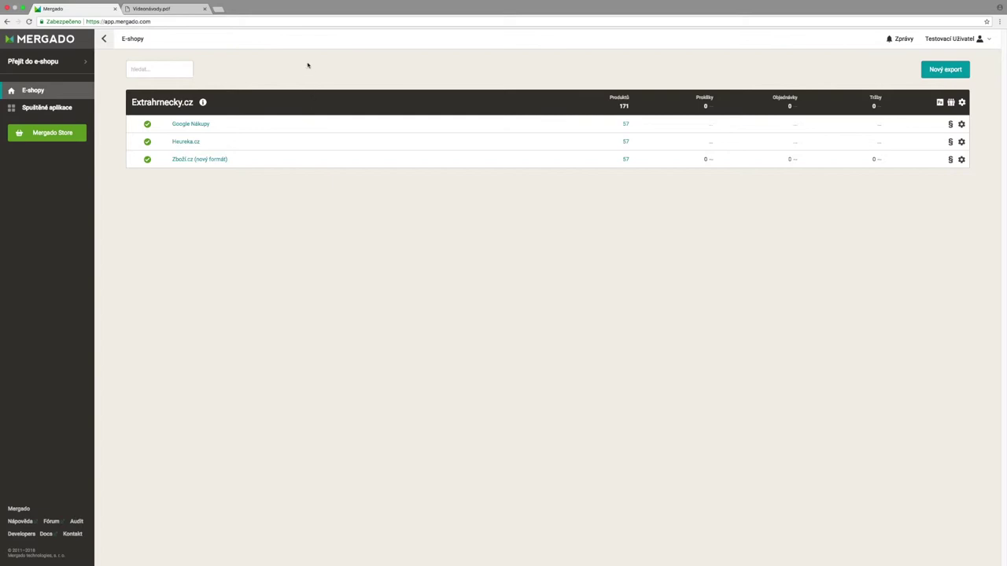
click(32, 142)
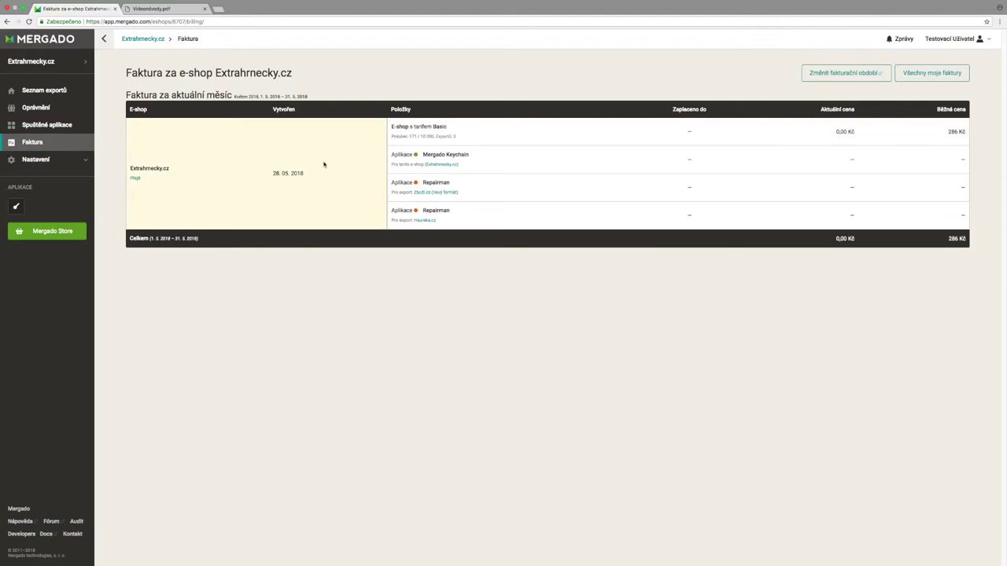
double_click(439, 126)
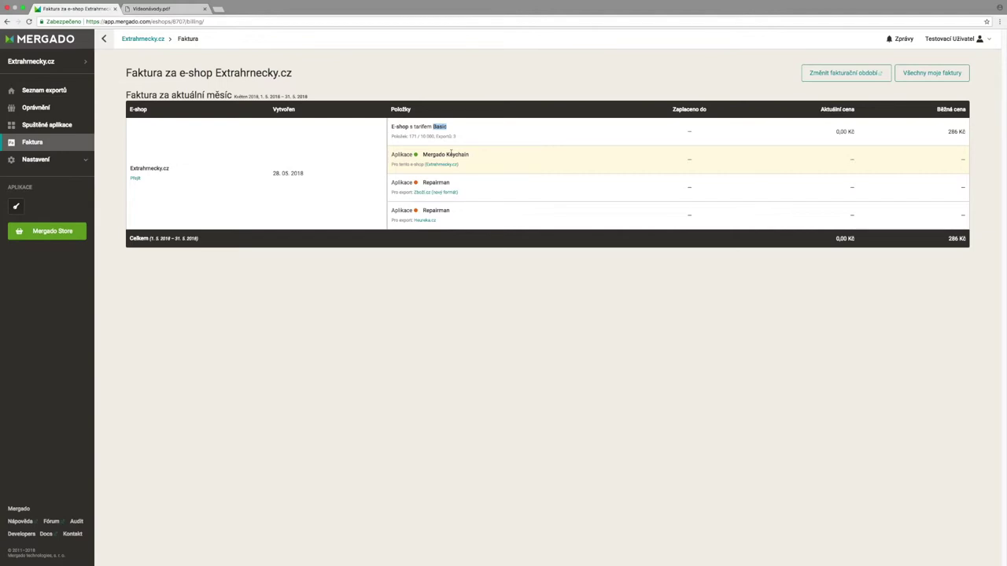
Examine the e-shop's general settings for name, address and avatar, and view the page for deleting the e-shop.
click(49, 160)
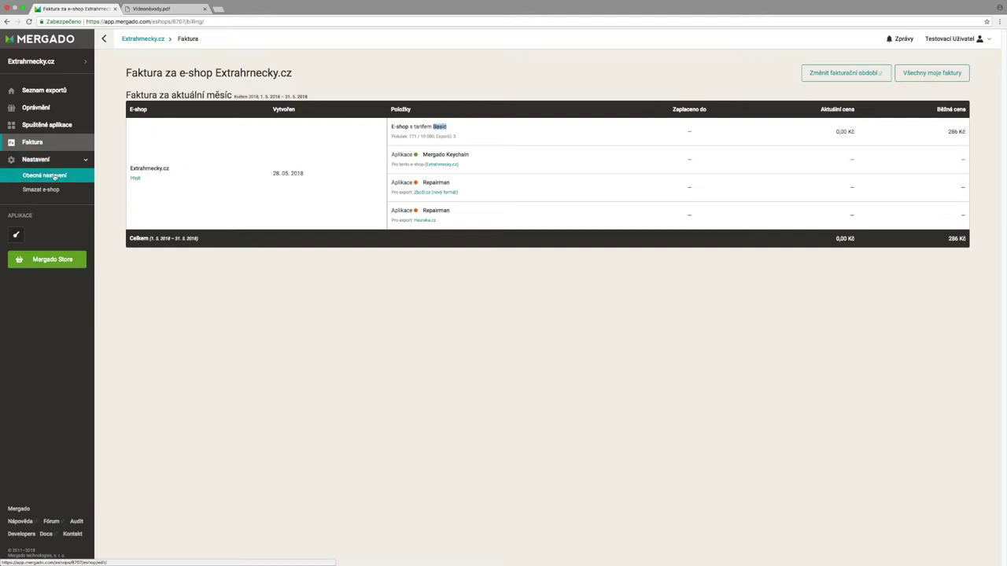
click(54, 177)
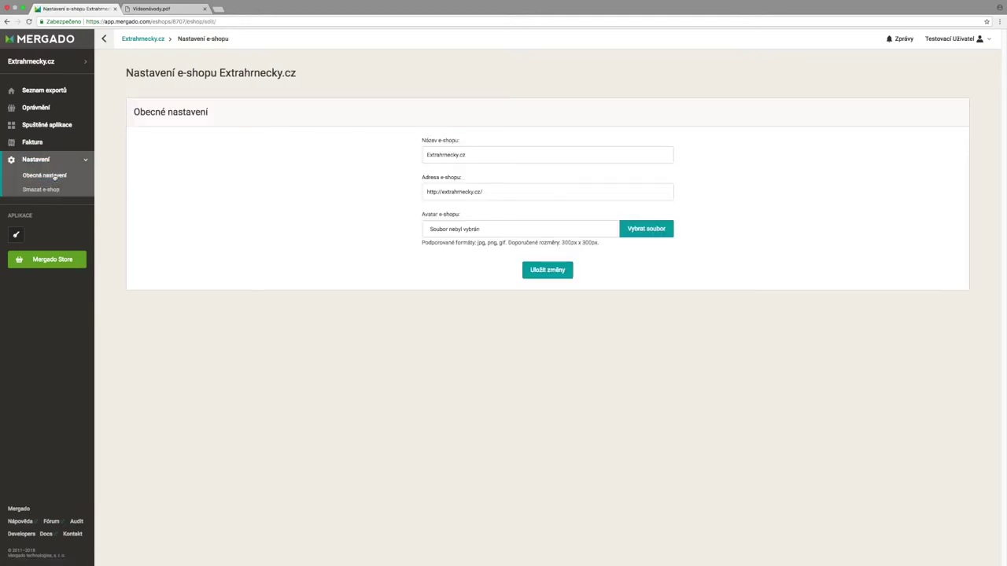
click(482, 153)
drag(485, 153, 417, 157)
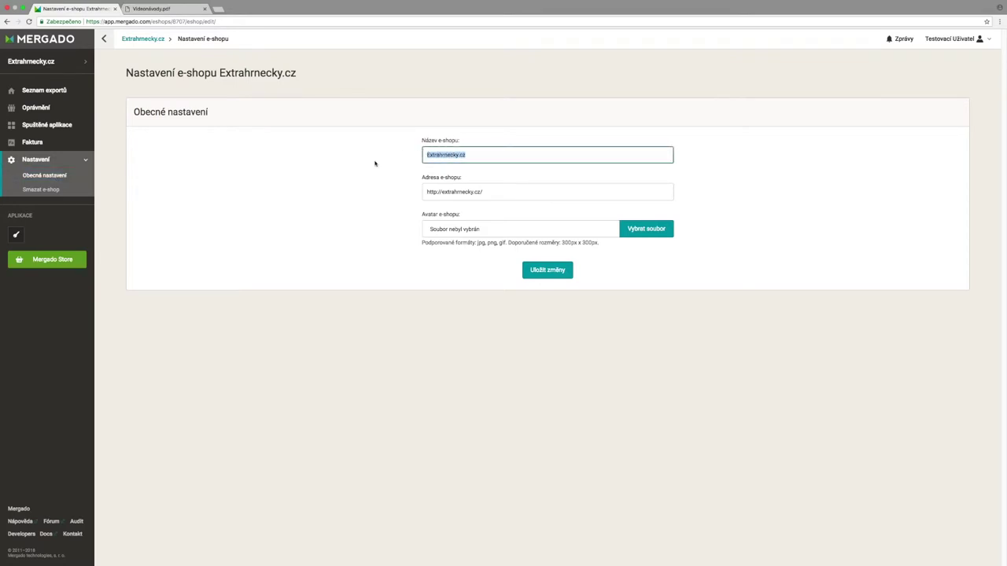
drag(421, 216, 472, 213)
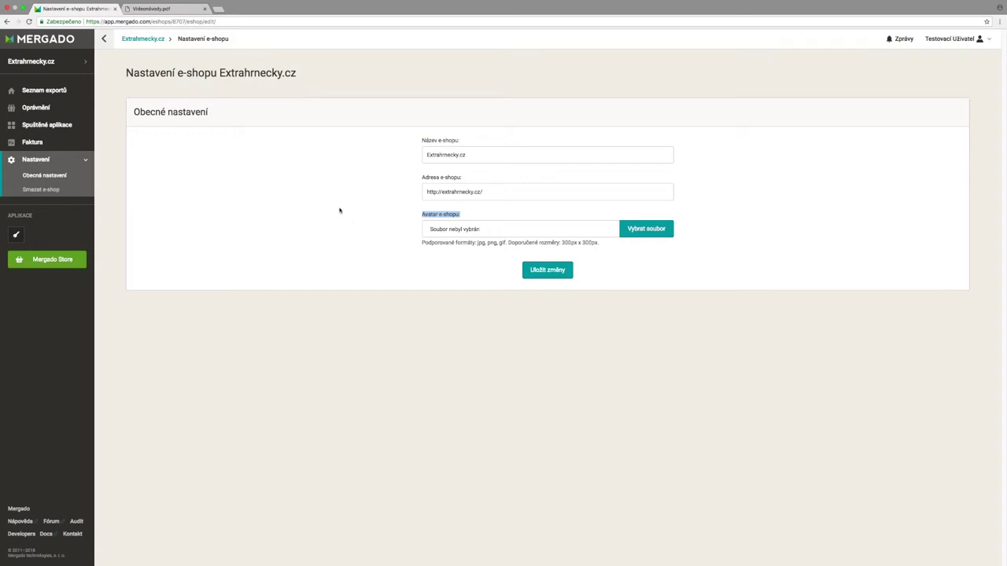
click(64, 193)
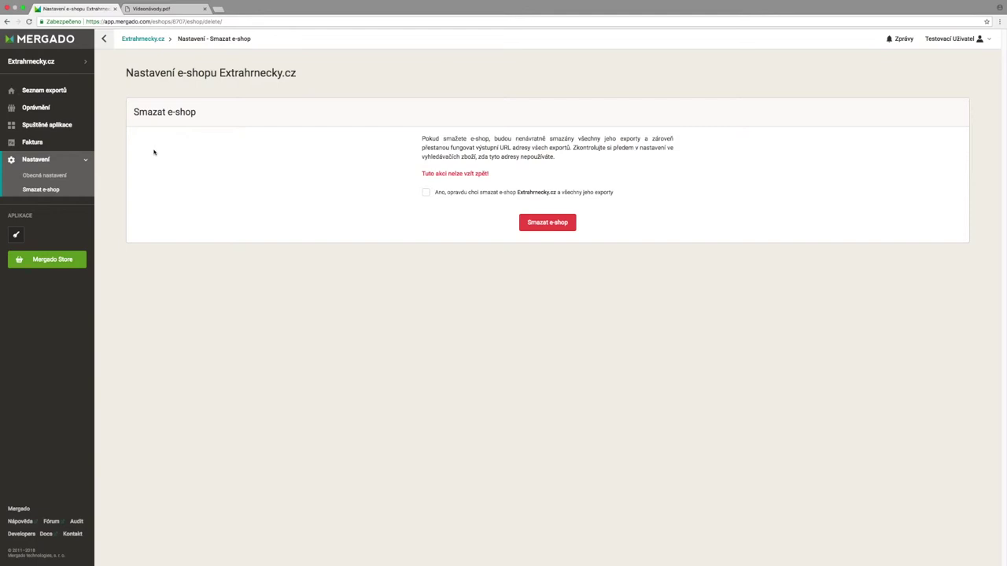
Open the Zboží.cz (nový formát) export from the e-shop's export list and look through its overview.
click(39, 91)
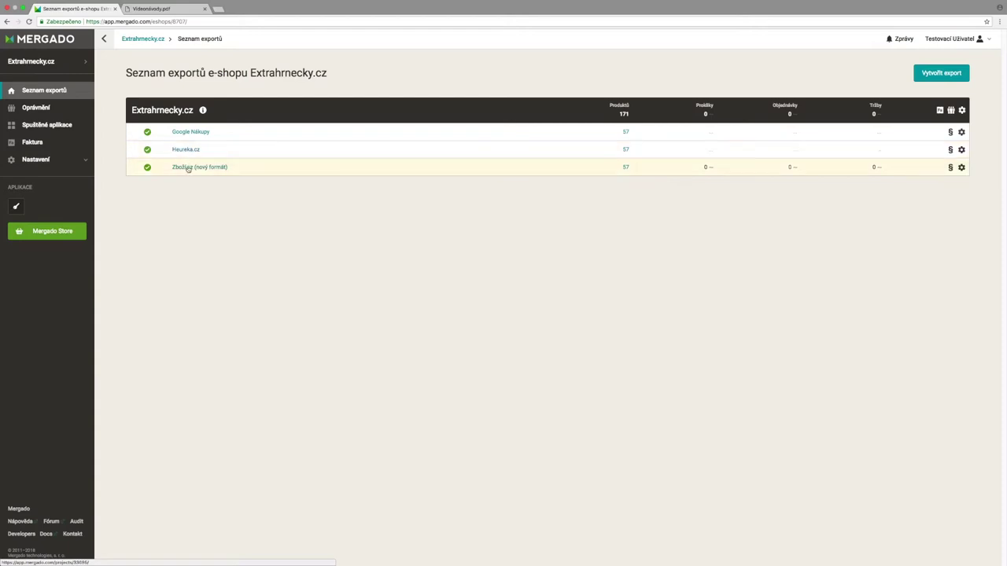
click(188, 168)
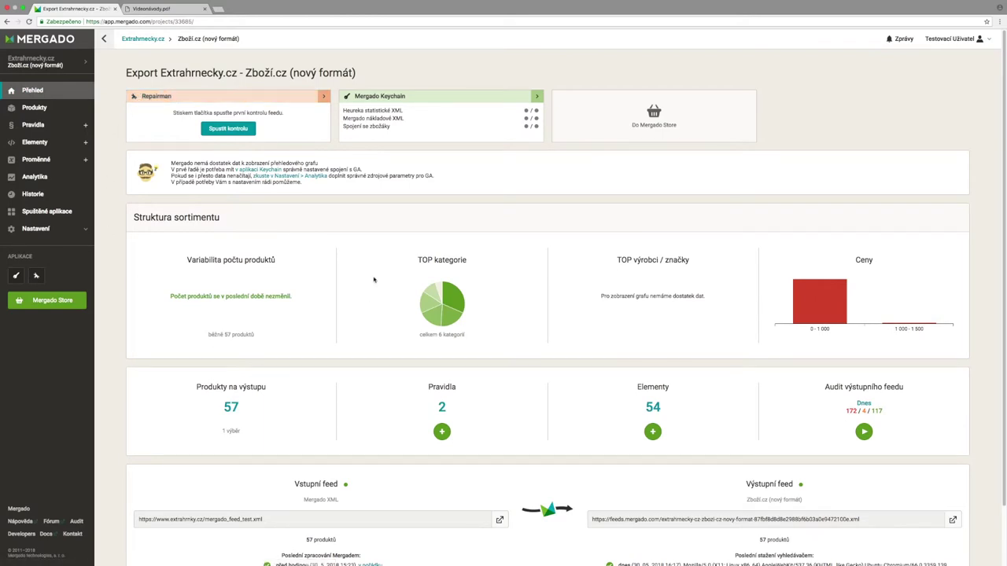
scroll(374, 280, down, 2)
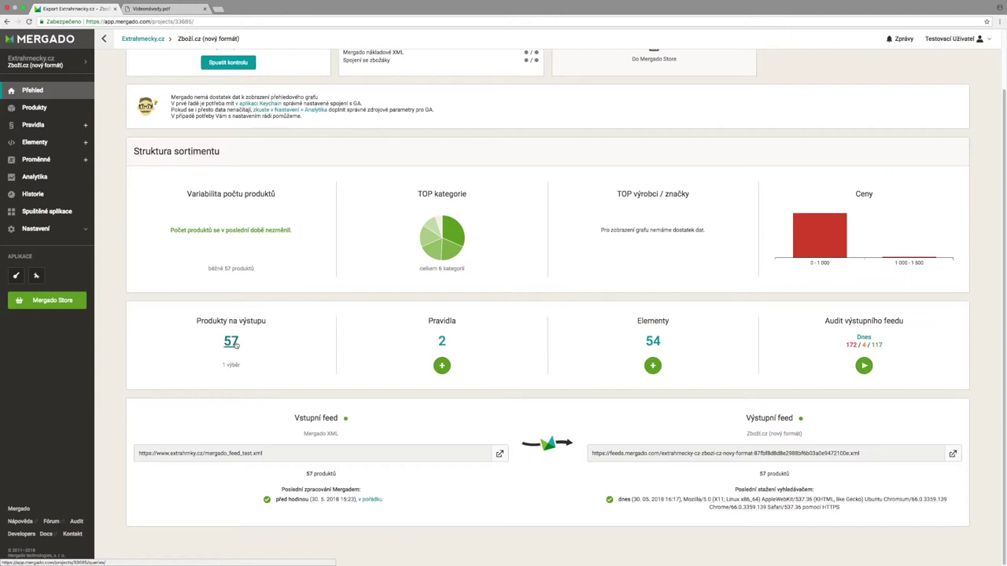
View the export's products and its list of rules, including the options for creating or importing a rule.
click(43, 110)
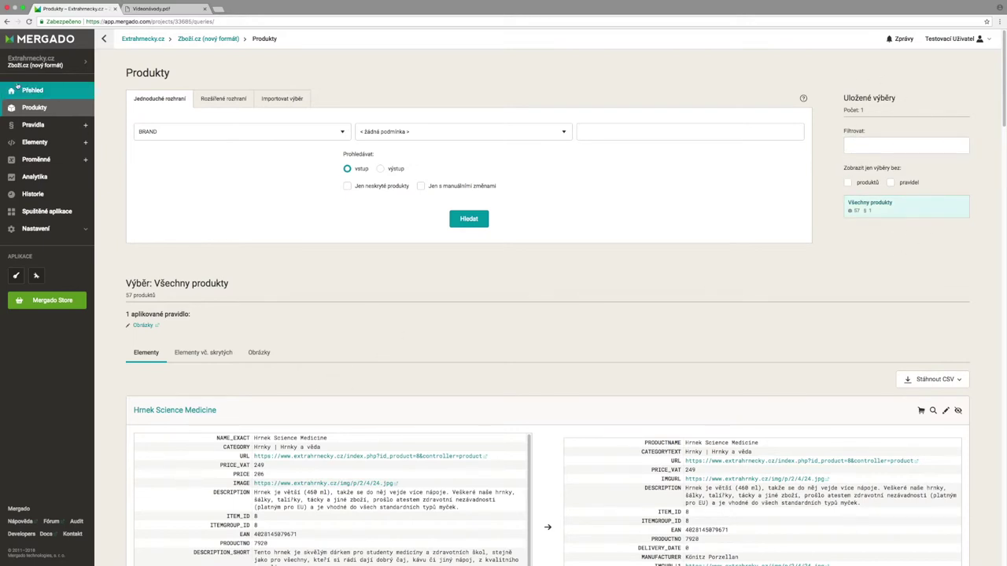
click(34, 126)
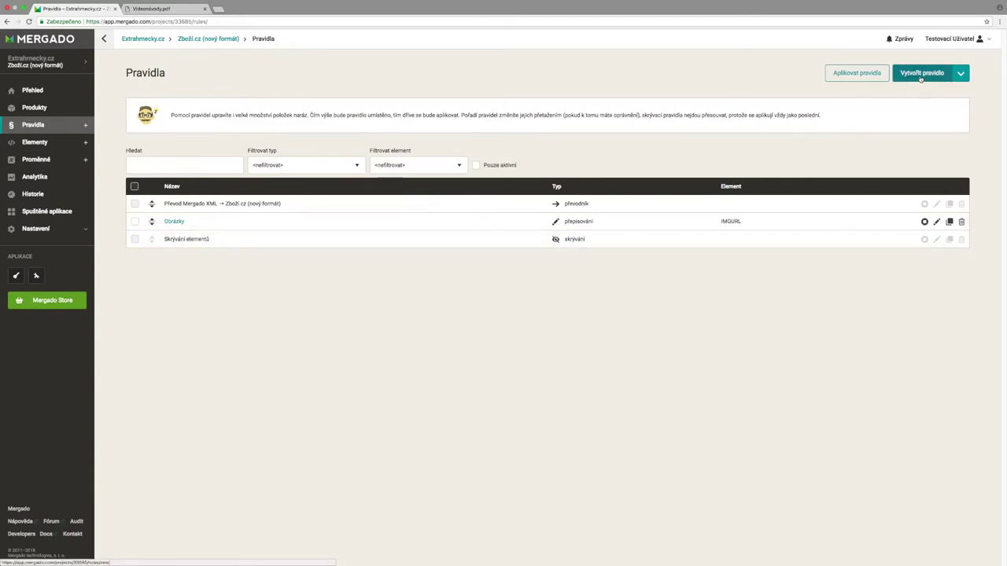
click(960, 76)
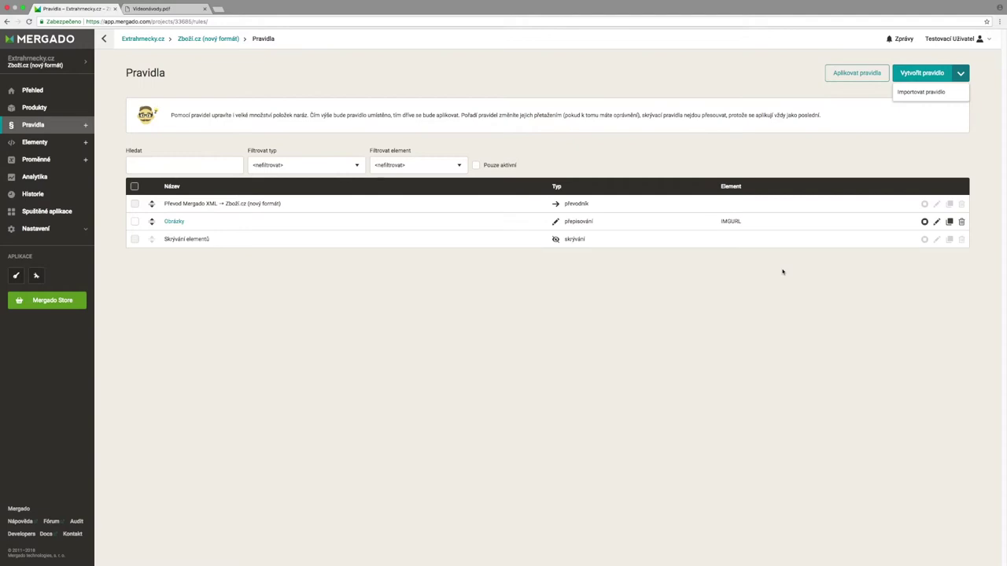
click(734, 308)
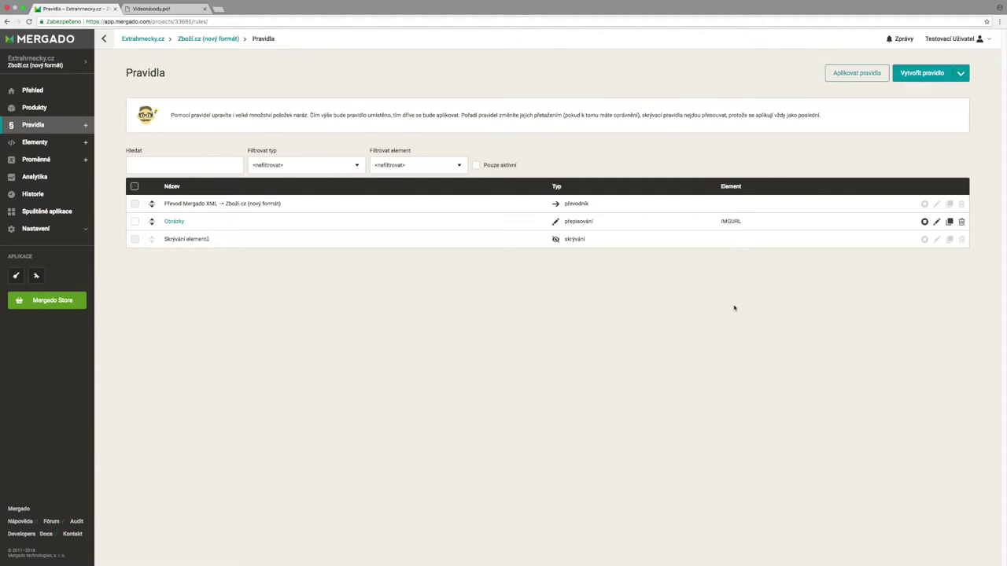
Search the export's elements for "price" and show the values of the PRICE_VAT element.
click(35, 142)
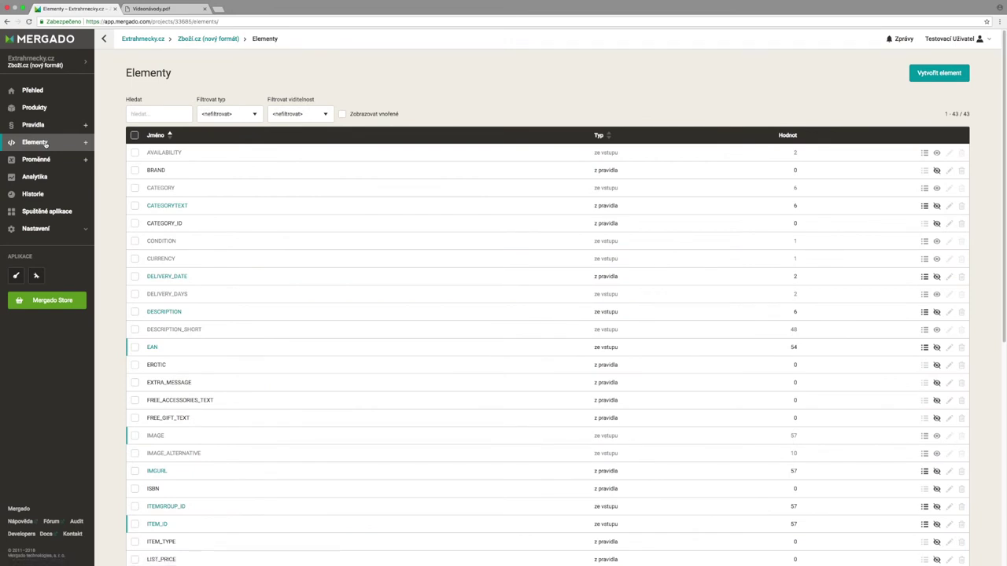
click(164, 113)
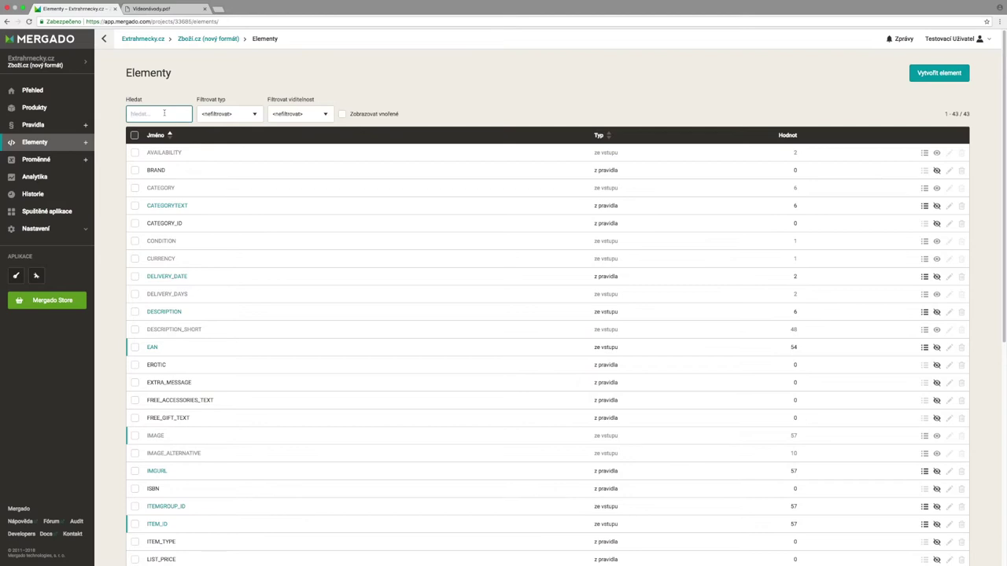
text(price)
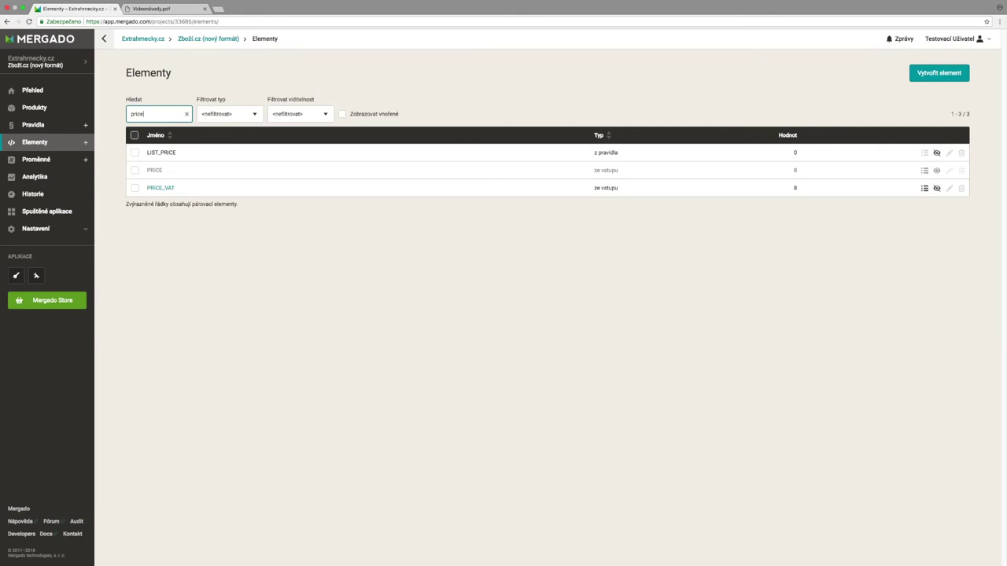
click(162, 188)
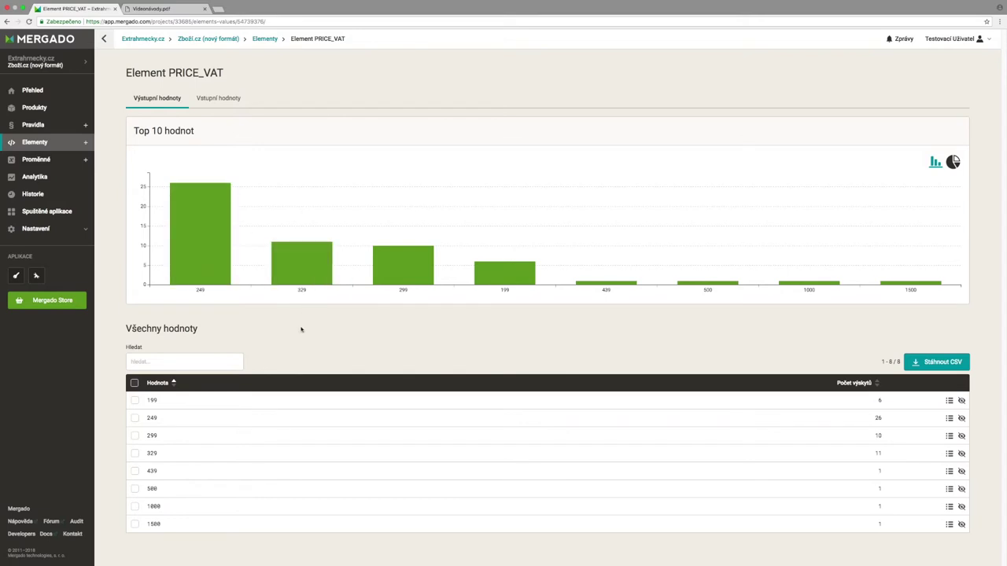
View the export's list of variables and check the available variable type filter.
click(47, 161)
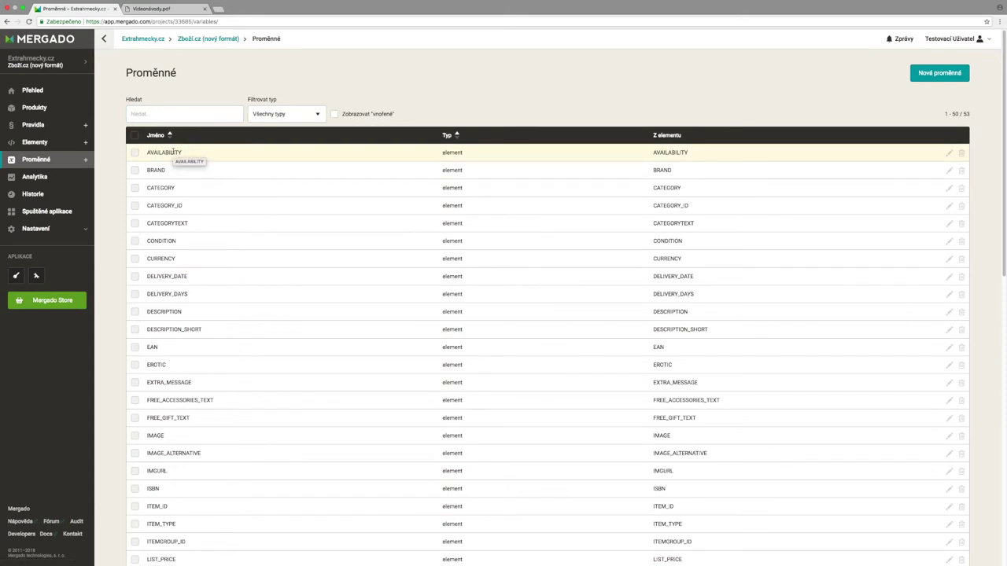
click(318, 114)
click(346, 87)
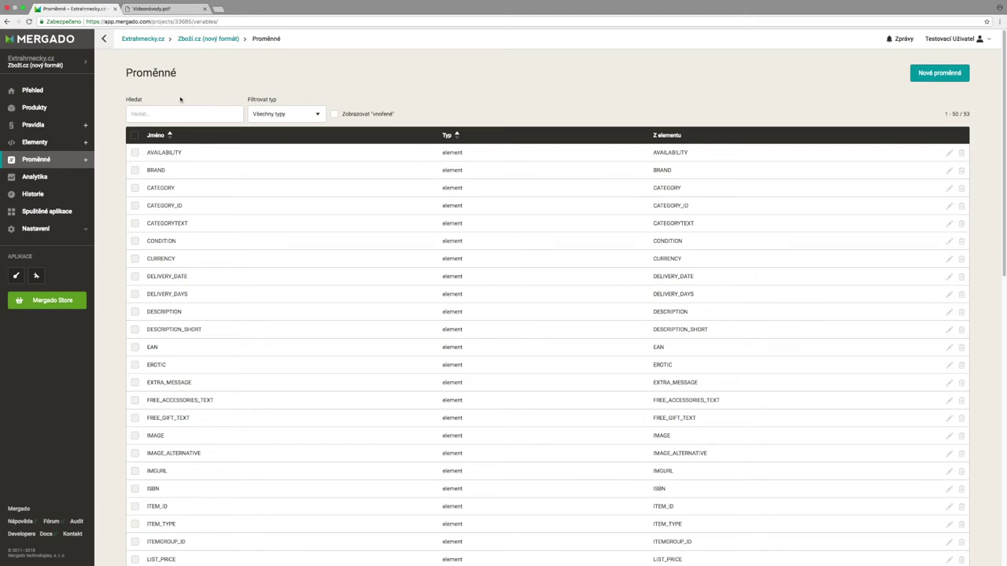
View the export's analytics by date, look at the Mergado Keychain connections and return to the analytics.
click(37, 177)
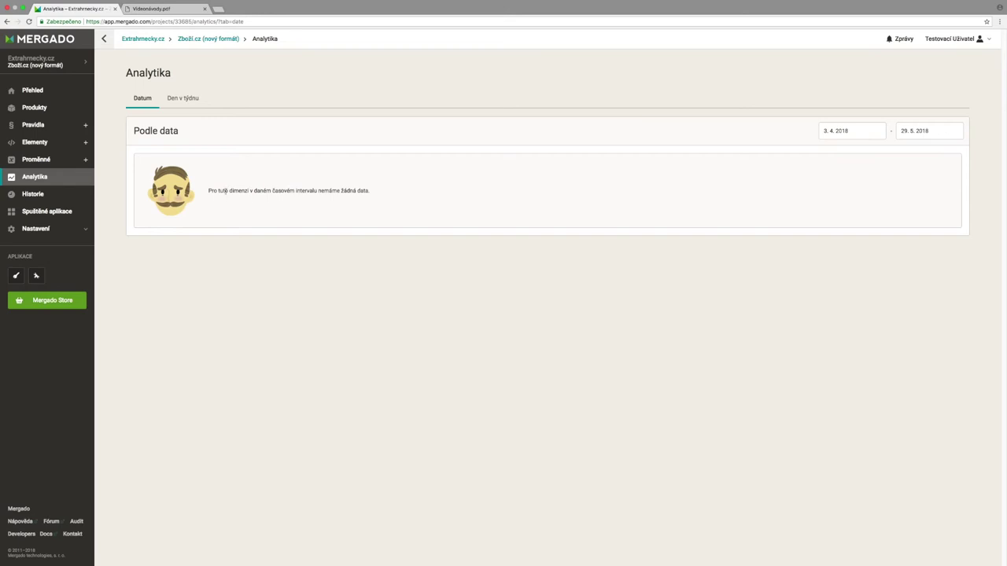
click(36, 275)
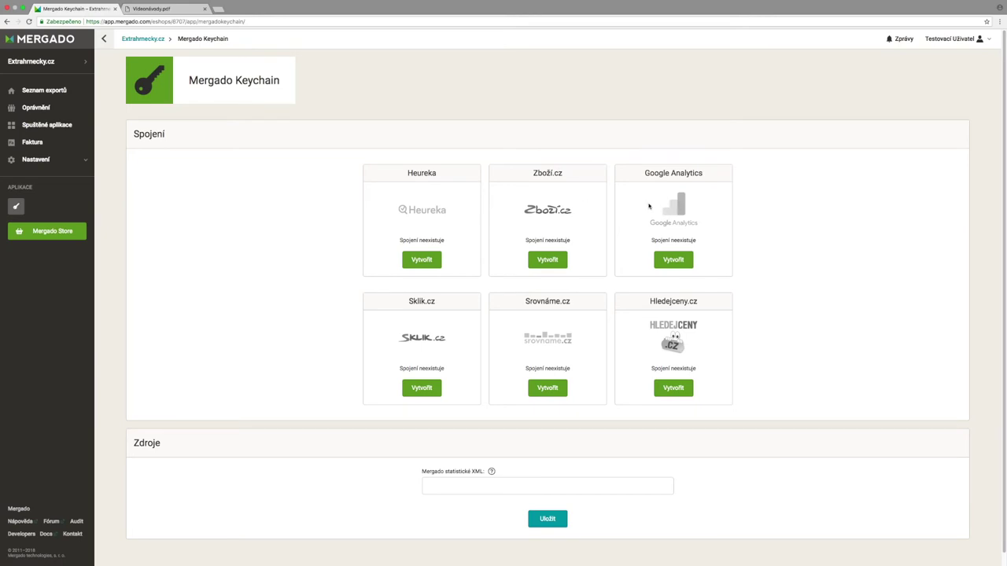
click(6, 22)
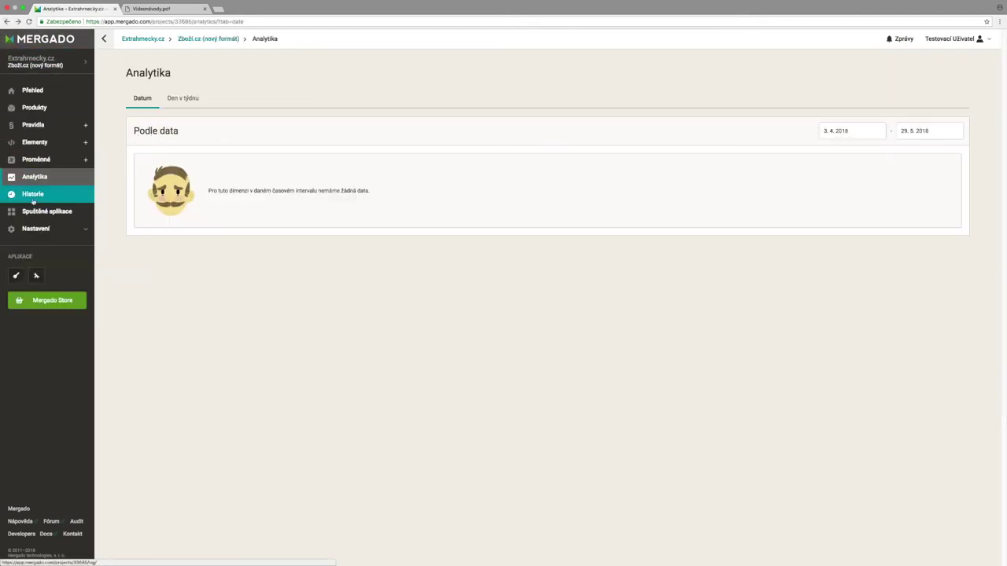
Review the export's work history and its filters for event type, start date and end date.
click(33, 197)
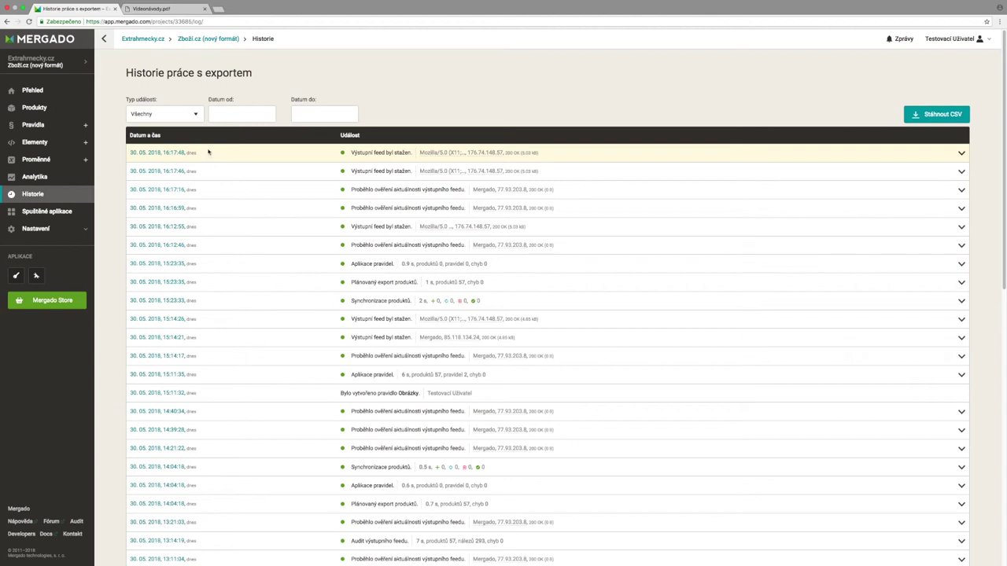
click(198, 115)
click(243, 115)
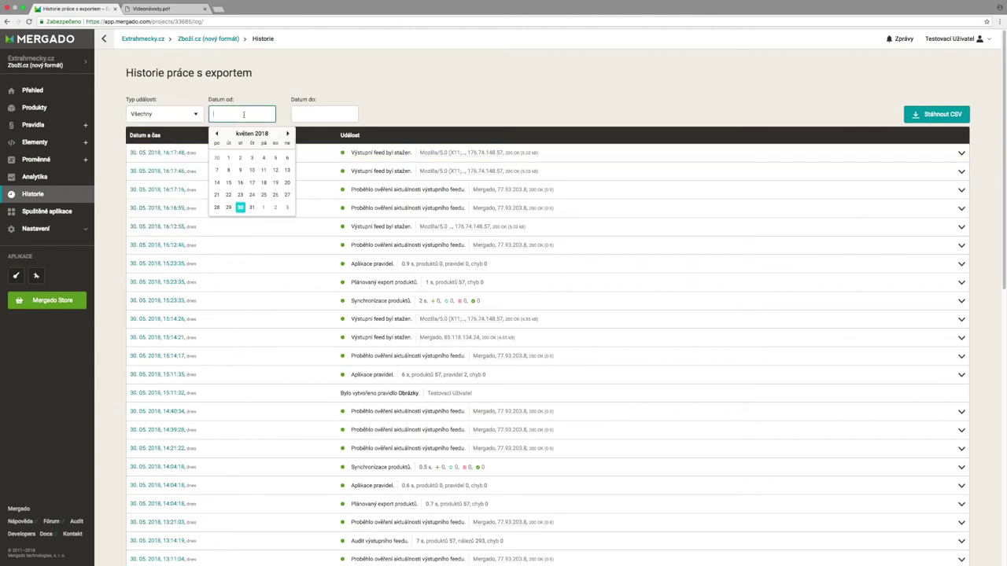
click(323, 115)
click(469, 94)
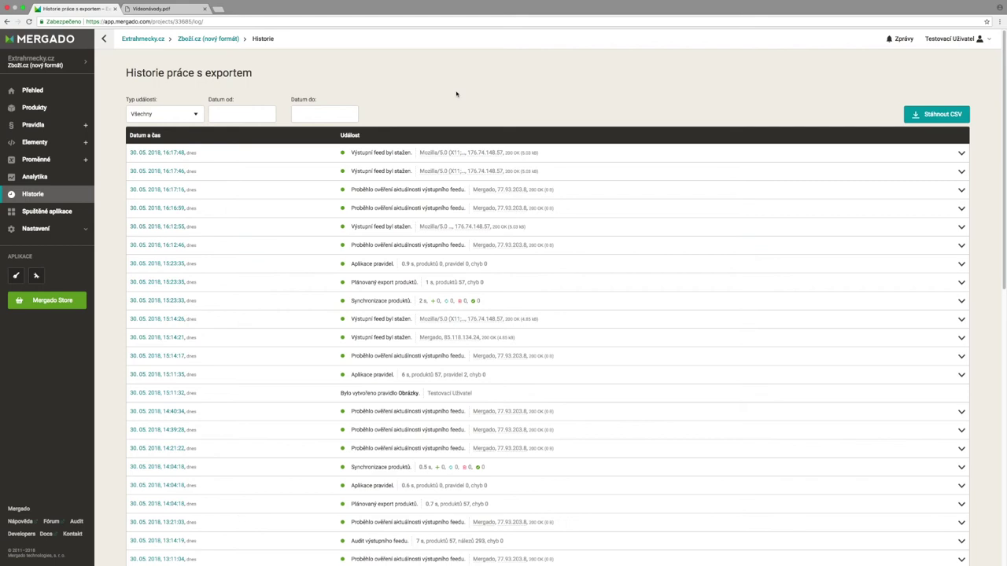
View the running applications and examine the export's general settings for export name, source file and output file.
click(34, 217)
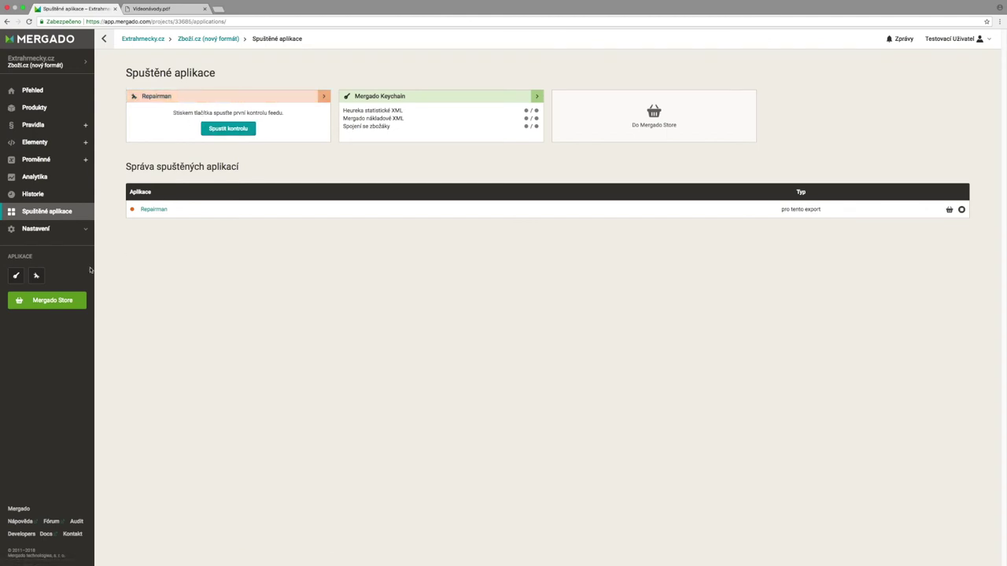
click(49, 229)
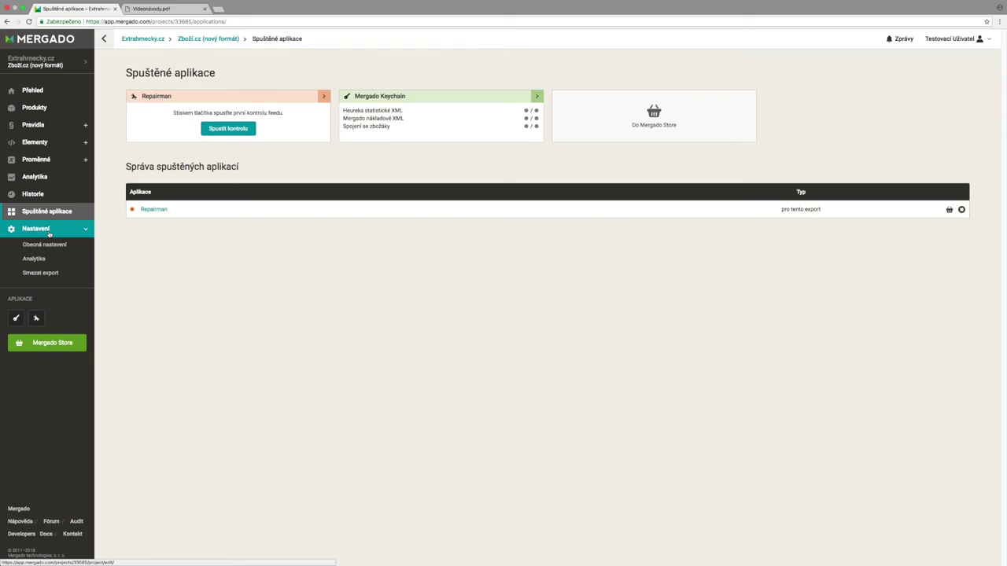
click(62, 244)
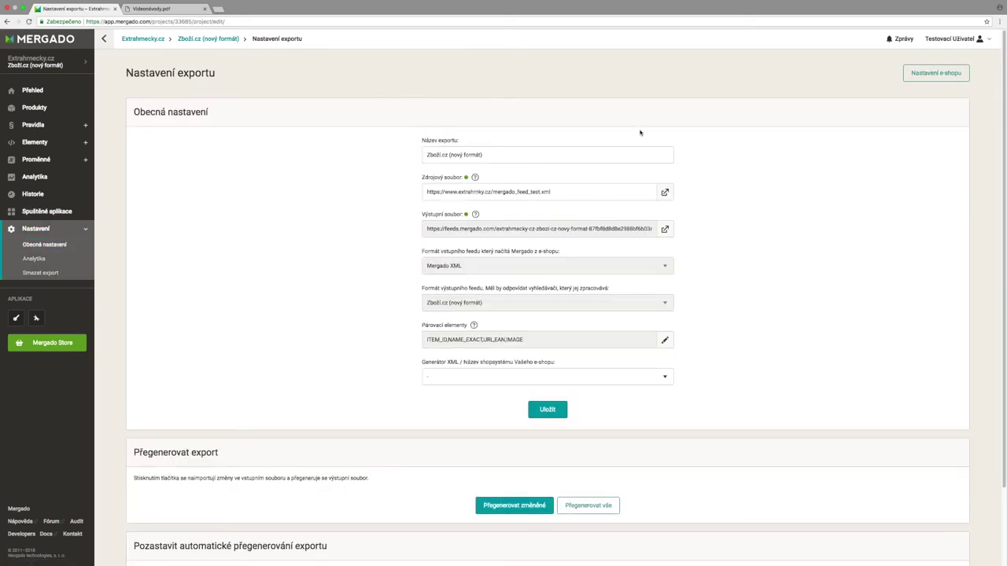
click(502, 159)
drag(424, 170, 418, 152)
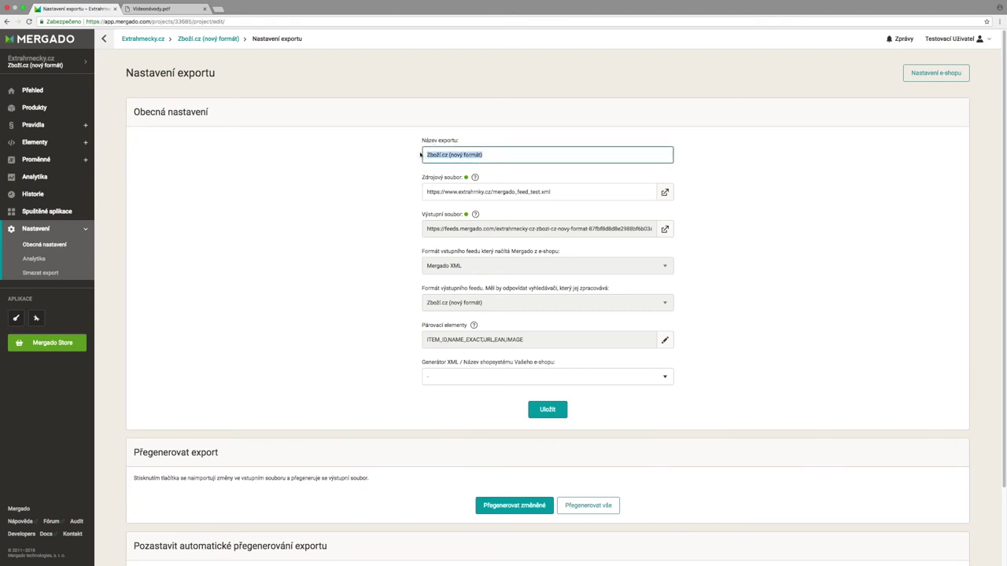
double_click(482, 192)
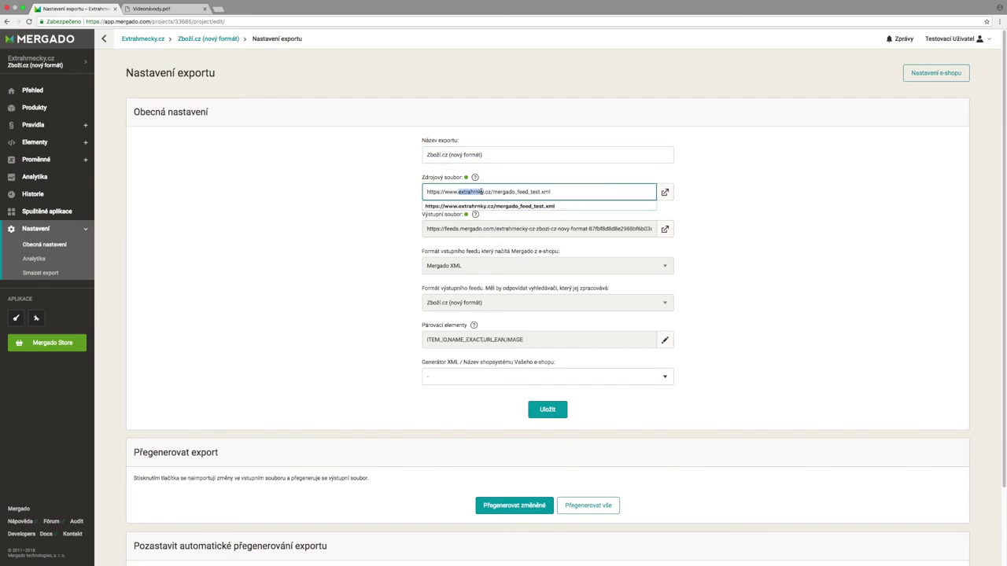
click(453, 230)
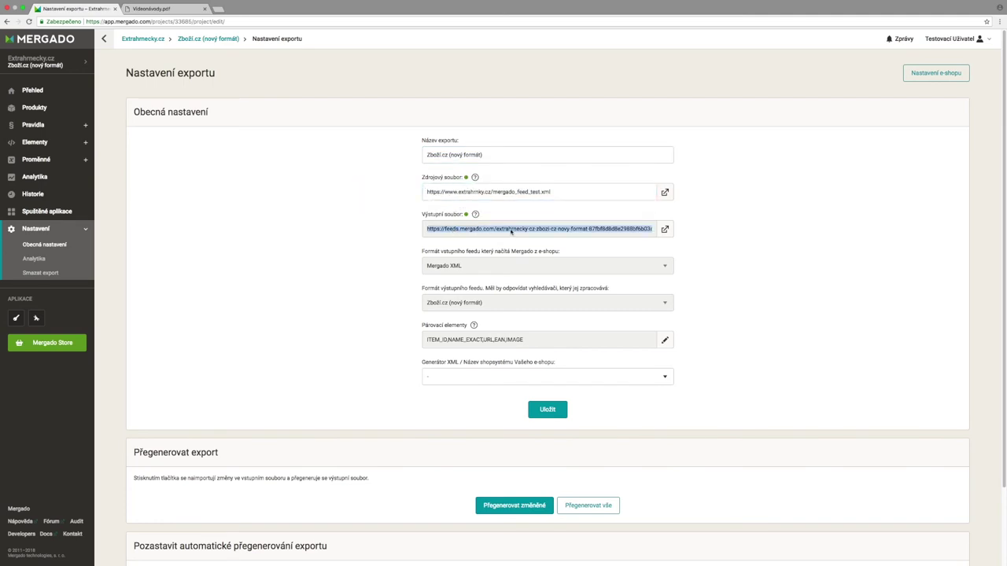
click(410, 262)
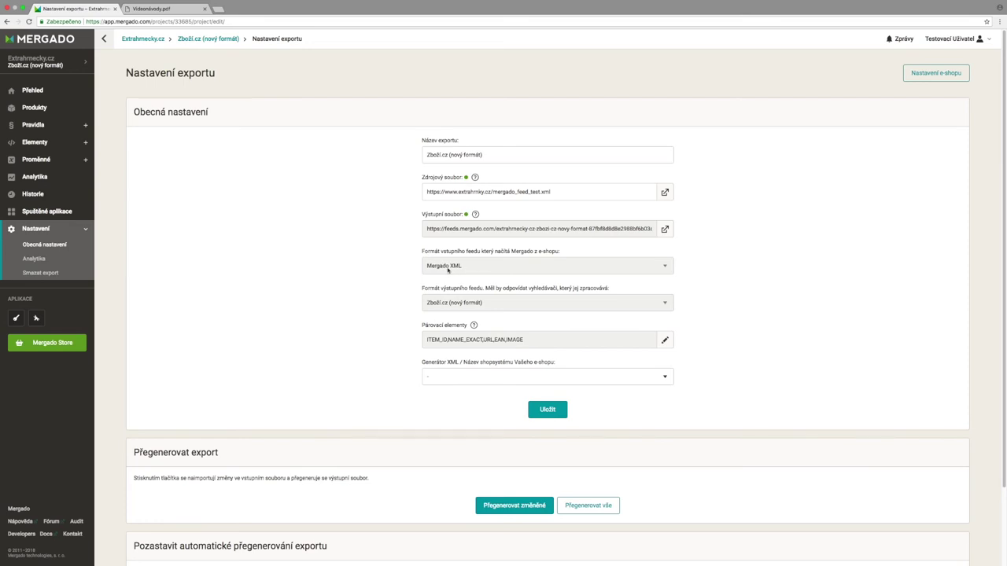
Examine the export's input and output feed formats and its options for regenerating the export and pausing automatic regeneration.
drag(426, 267, 472, 267)
drag(426, 303, 494, 304)
click(400, 309)
scroll(438, 270, down, 2)
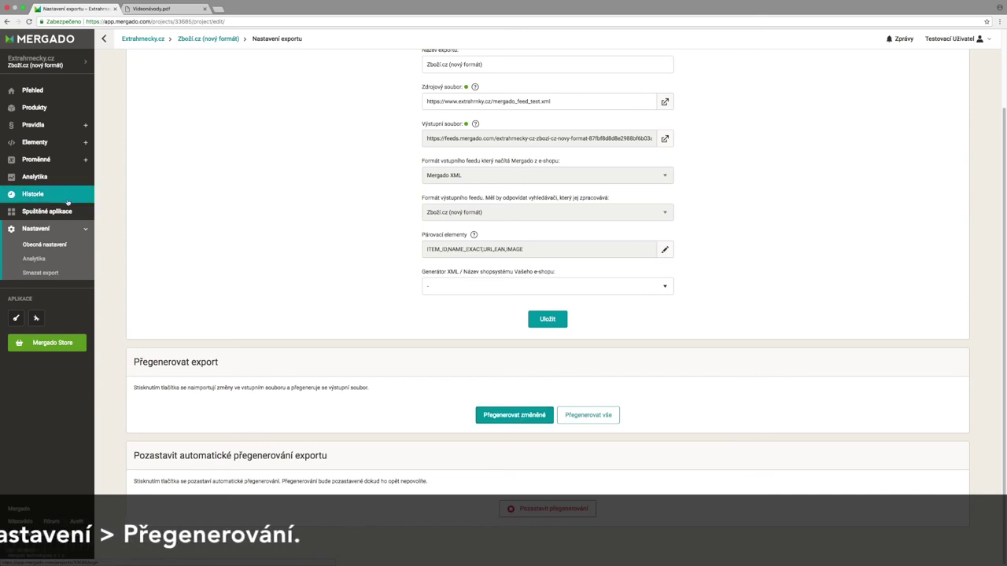
View the export's custom UTM parameter settings and its export deletion page.
click(53, 265)
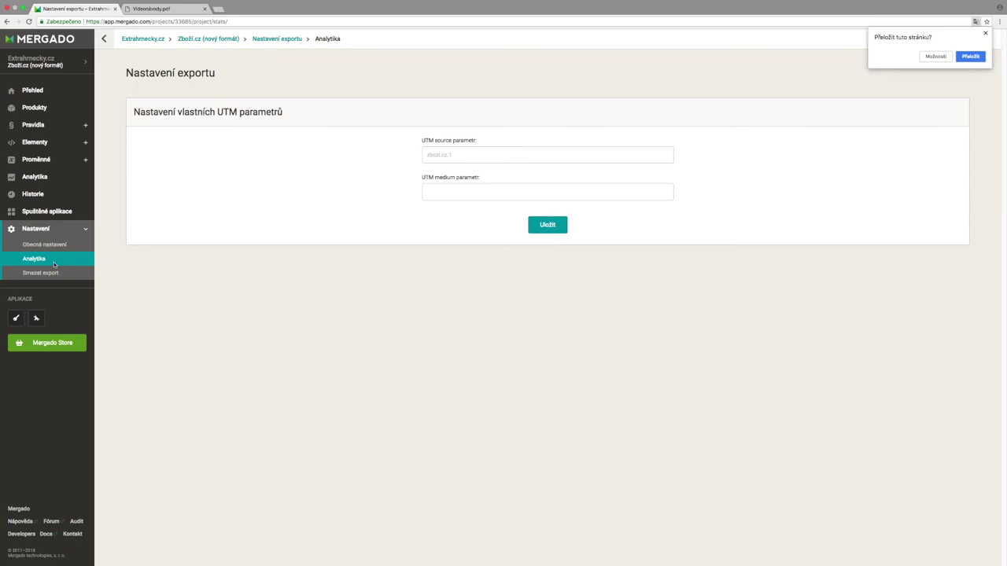
click(53, 277)
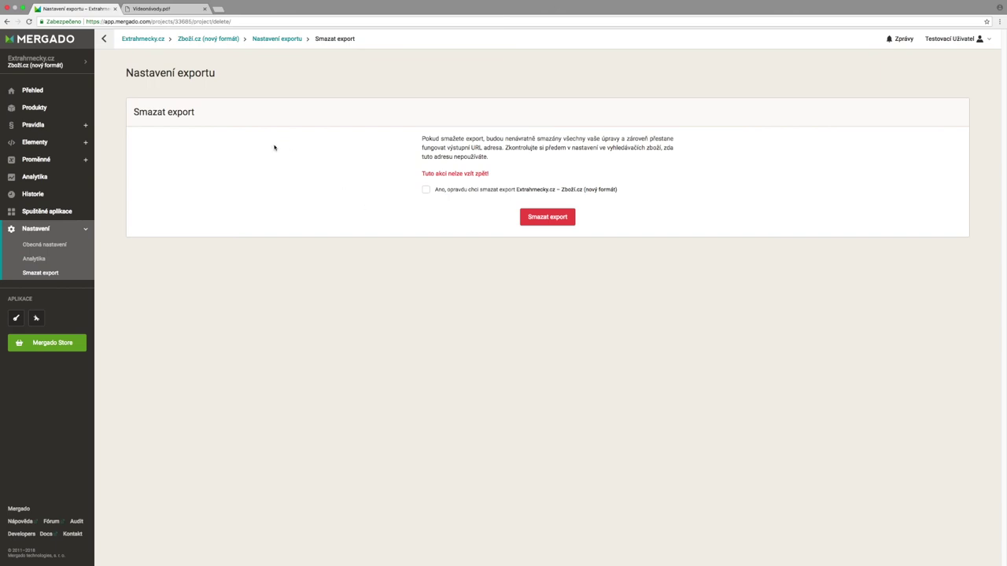
Collapse and re-expand the main navigation, and display the switcher listing the Extrahrnecky.cz exports.
click(107, 40)
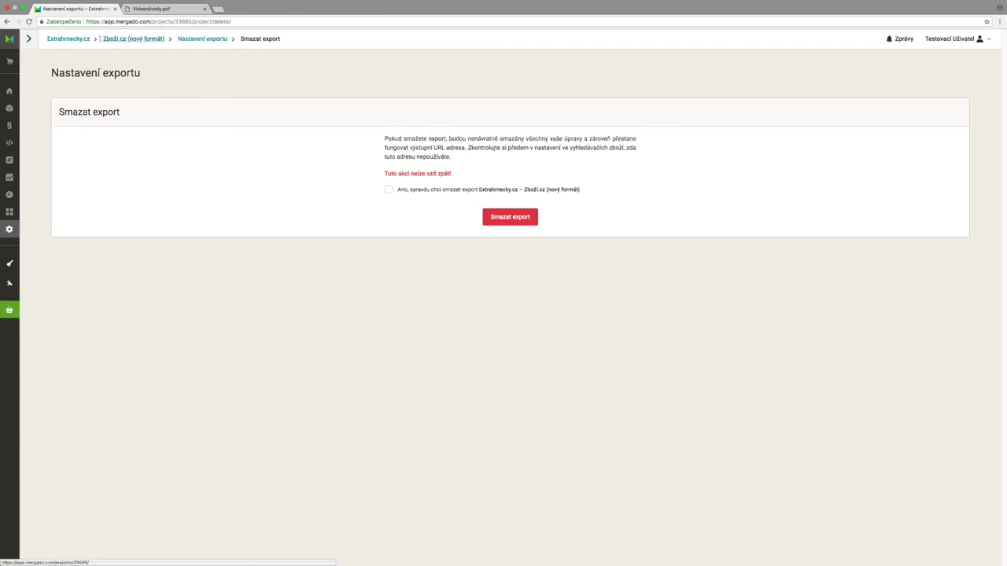
click(29, 40)
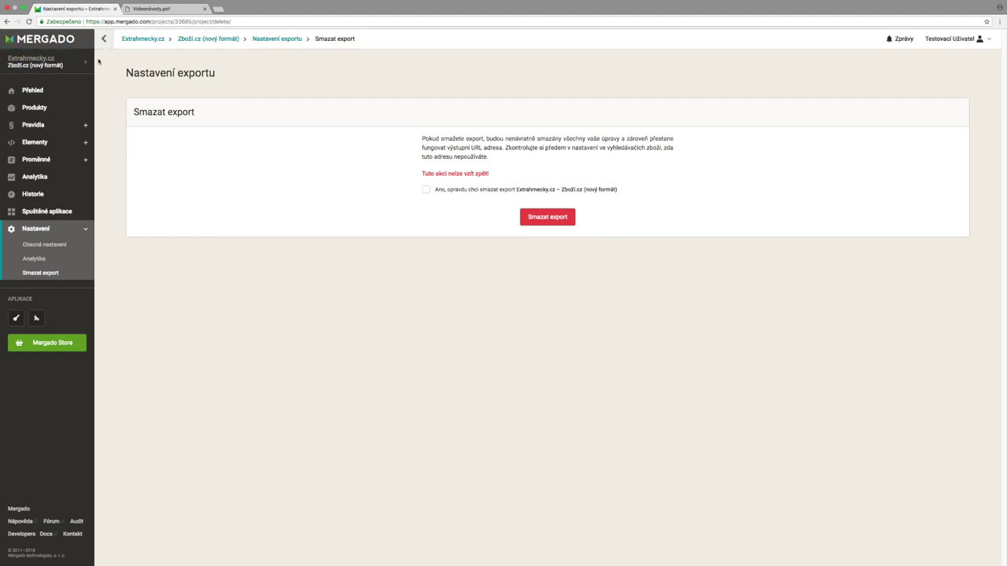
click(84, 63)
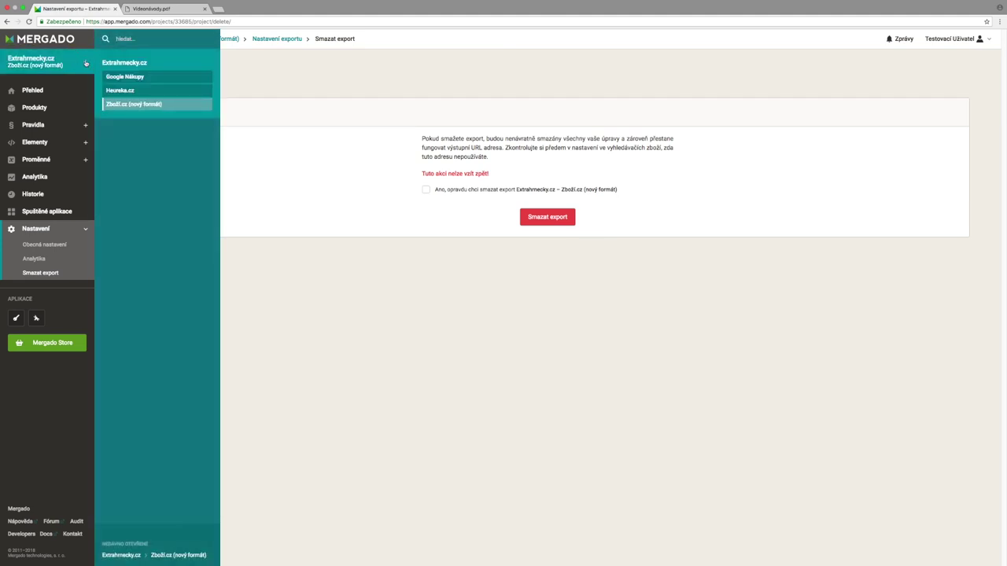